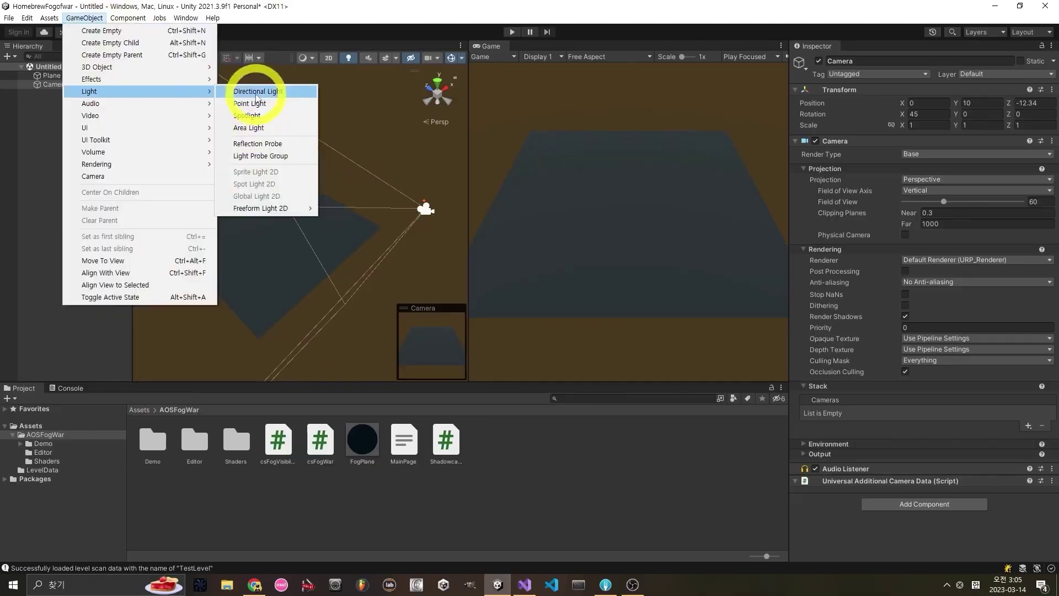
Step: Add a Directional Light and set its Position Y to 0, then edit its Z value
click(256, 91)
click(971, 102)
text(0)
click(1026, 102)
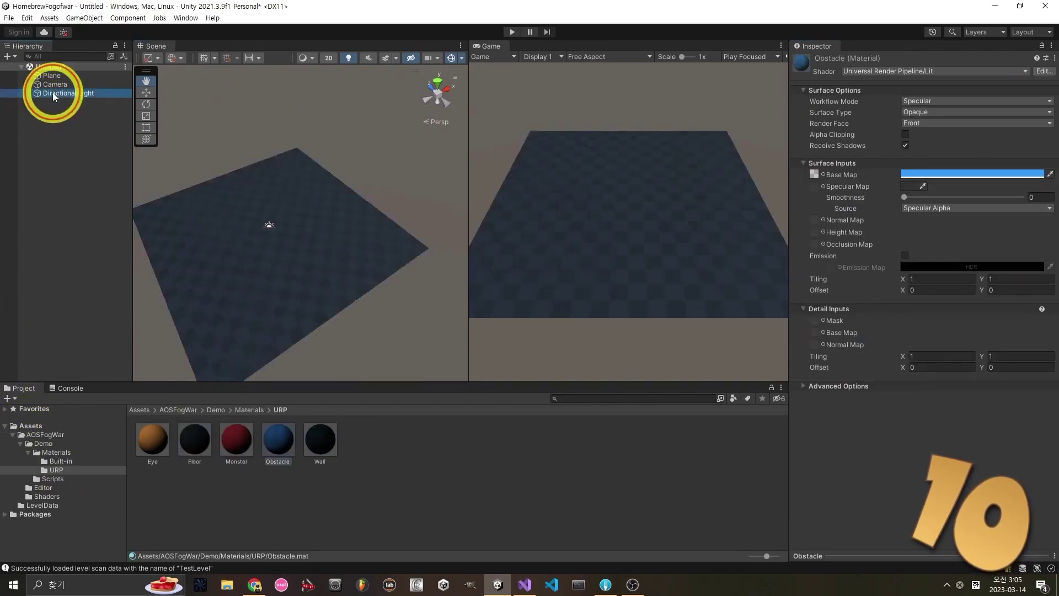
Step: Create a Cube from the GameObject > 3D Object menu
click(84, 18)
click(105, 67)
click(255, 69)
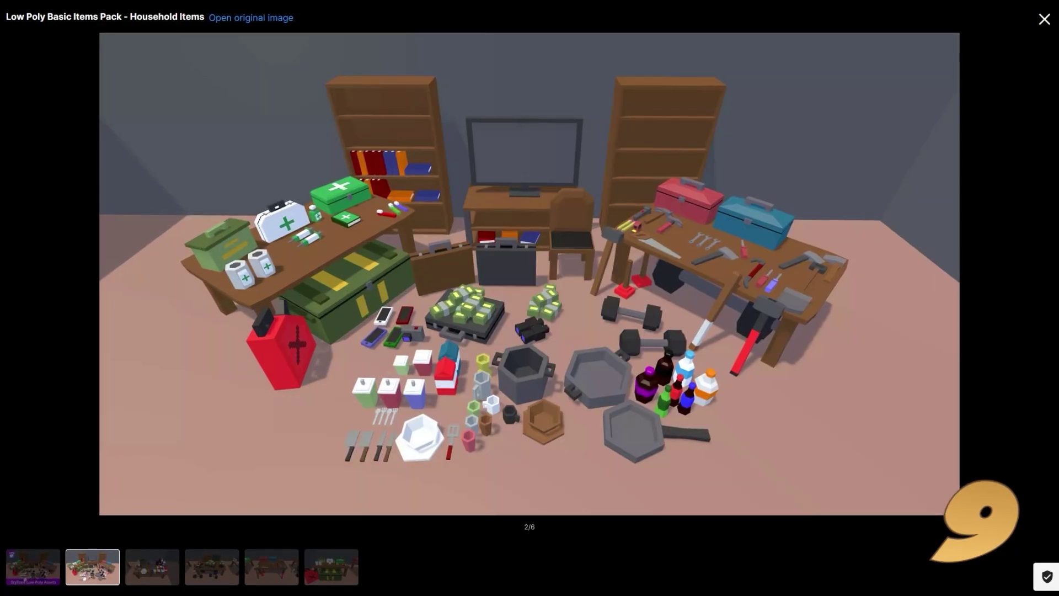
Step: Advance the preview gallery three images to the fifth one, the toolboxes table
key(Right)
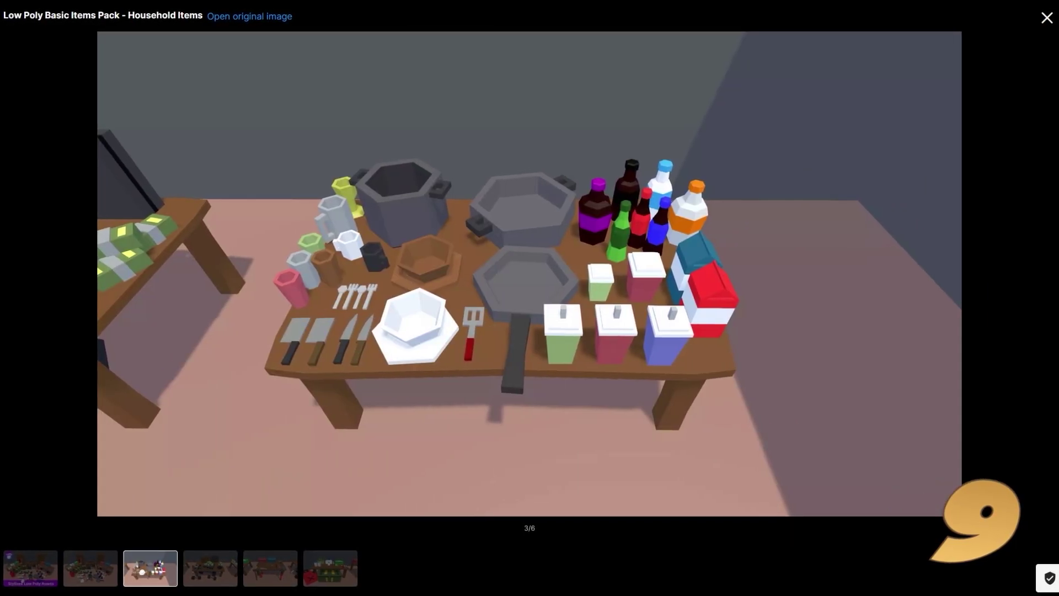
key(Right)
key(Right)
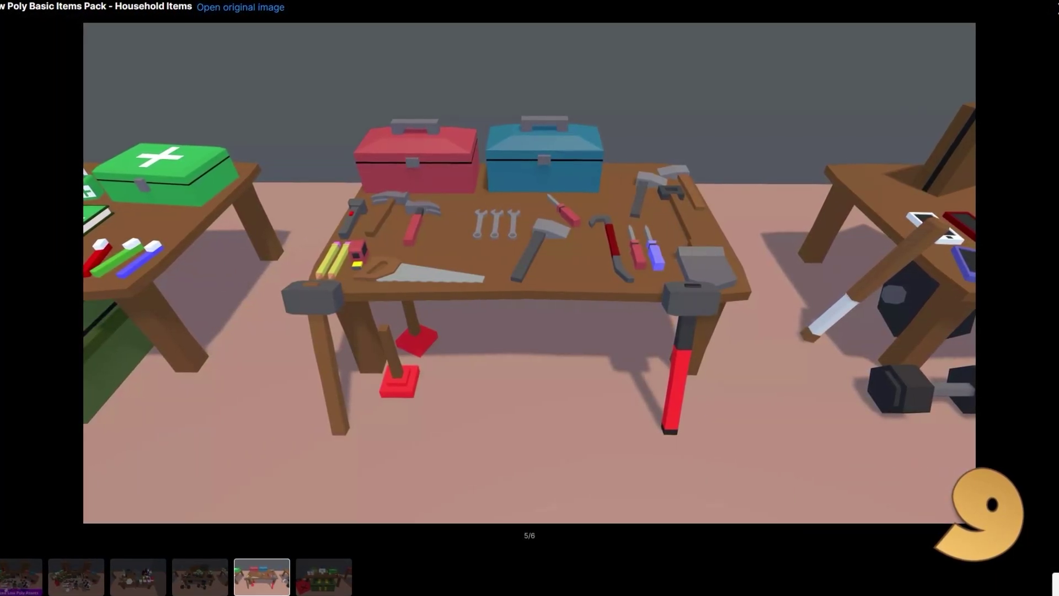
key(Right)
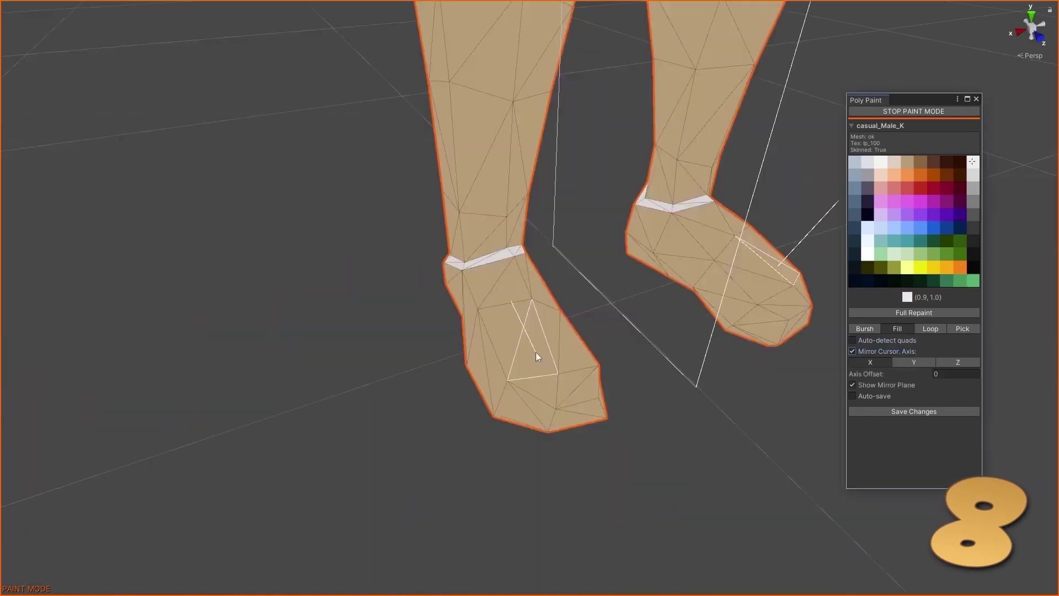
Step: Paint the character's feet white, both sleeves with black stripes and the shorts grey
click(536, 355)
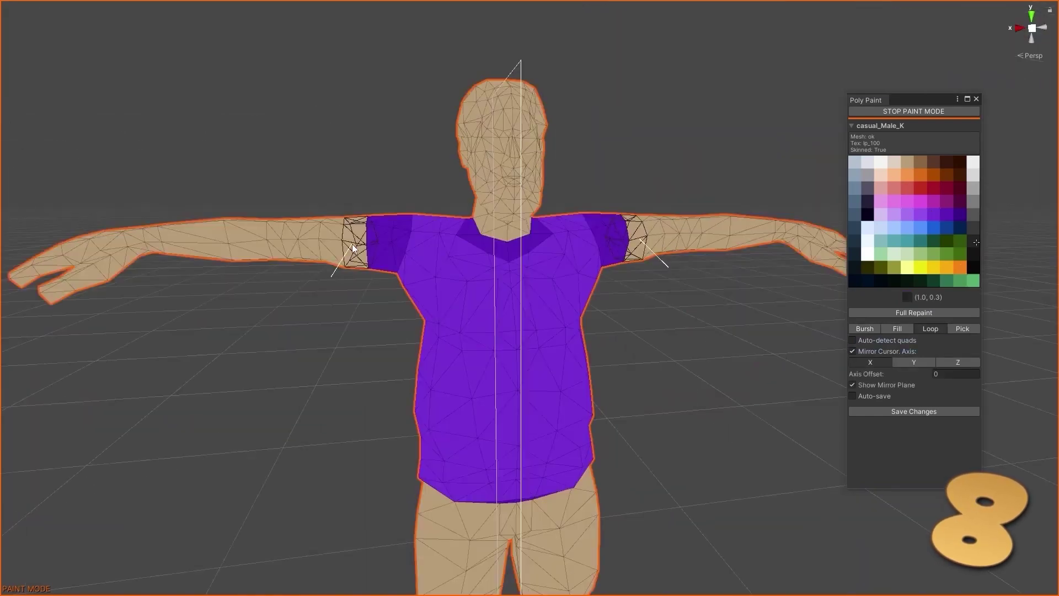
click(356, 240)
click(309, 240)
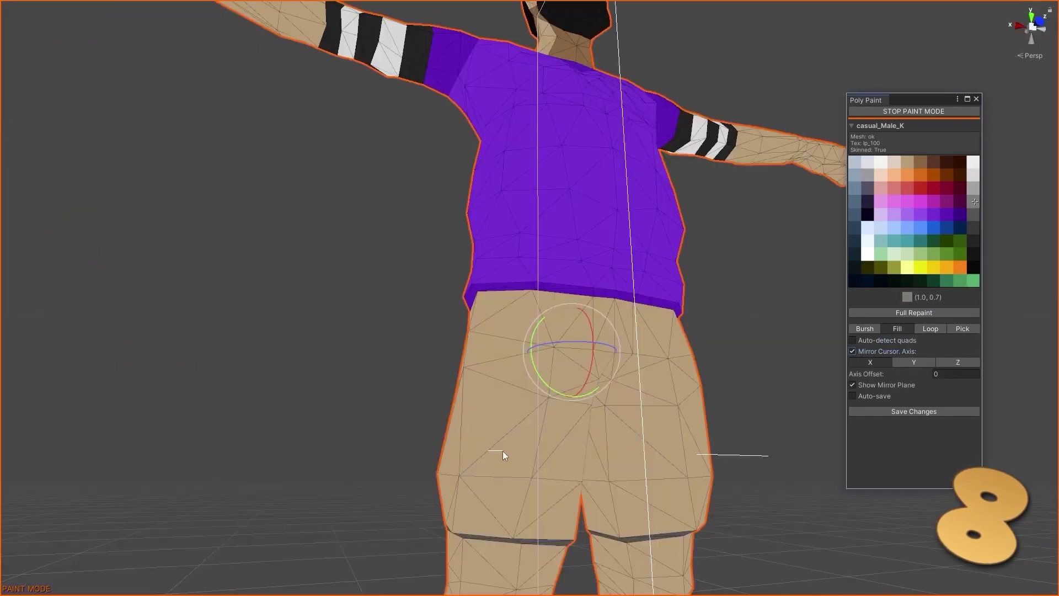
click(496, 458)
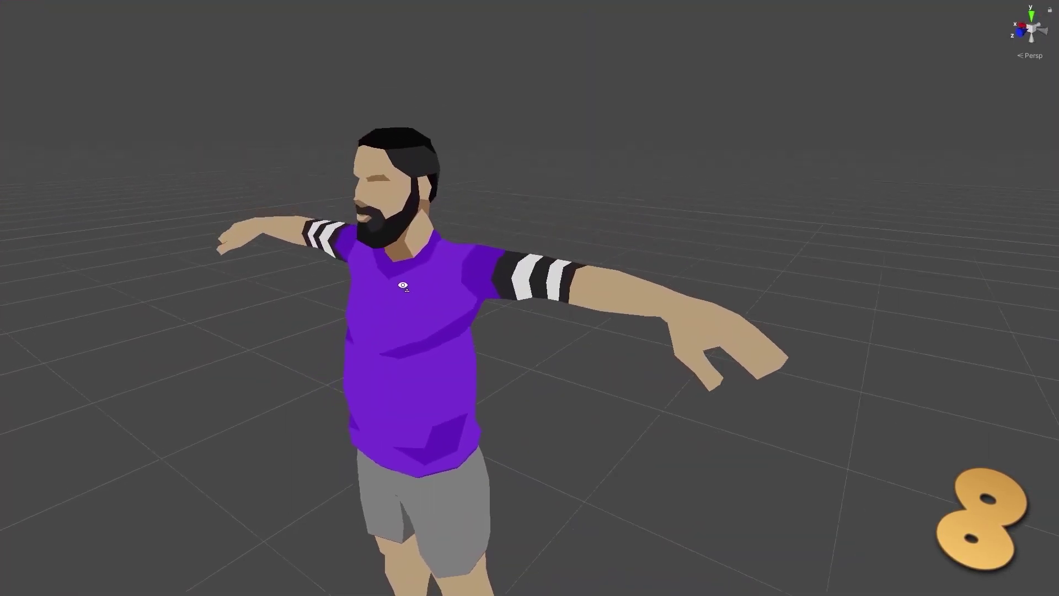
mouse_move(403, 285)
mouse_down()
mouse_move(472, 300)
mouse_move(698, 286)
mouse_move(695, 307)
mouse_move(629, 310)
mouse_move(473, 269)
mouse_up()
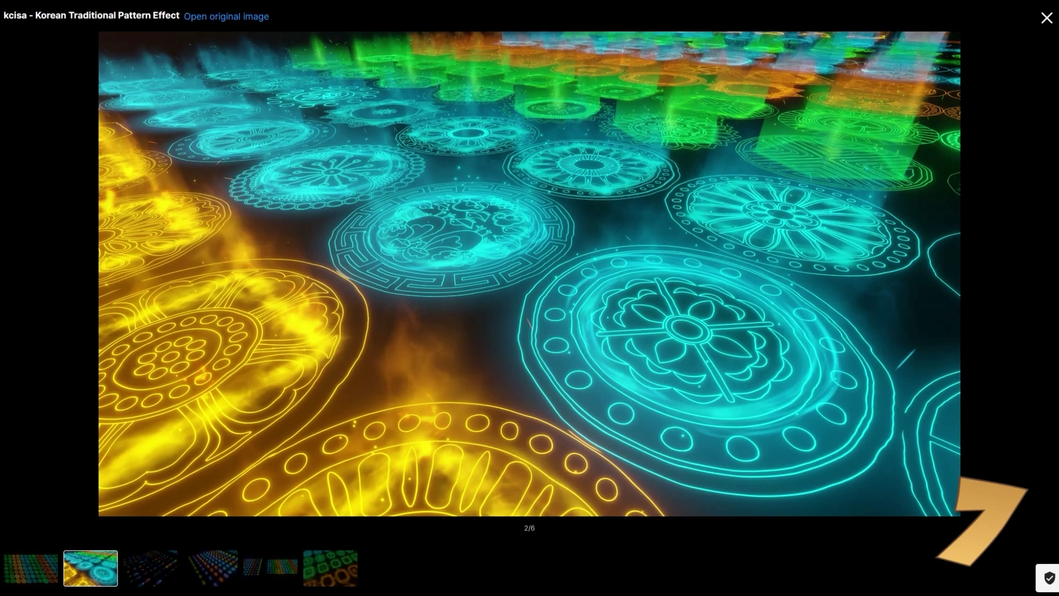
key(Right)
key(Right)
key(Right)
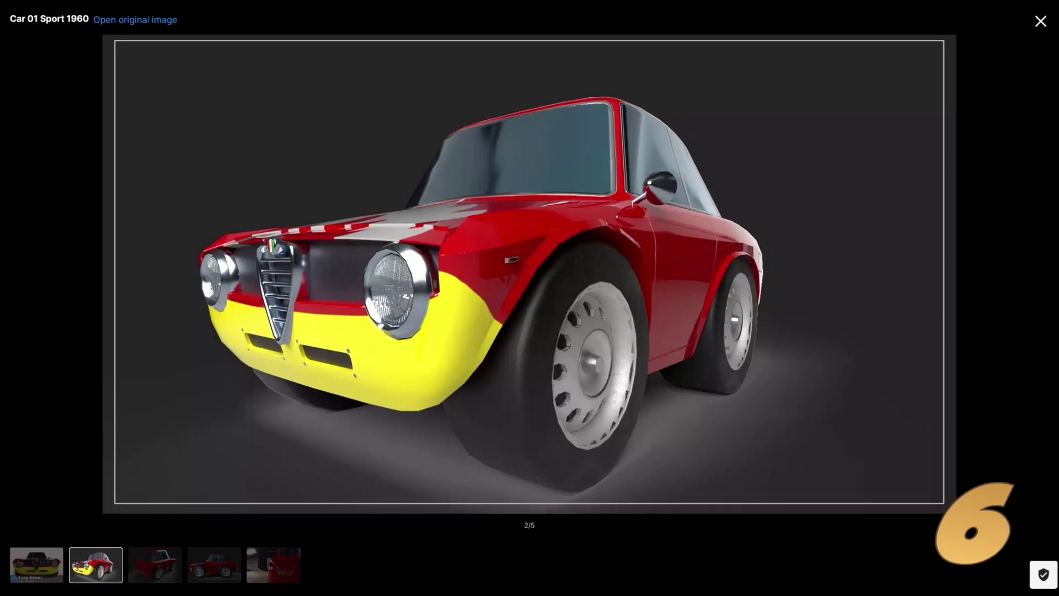